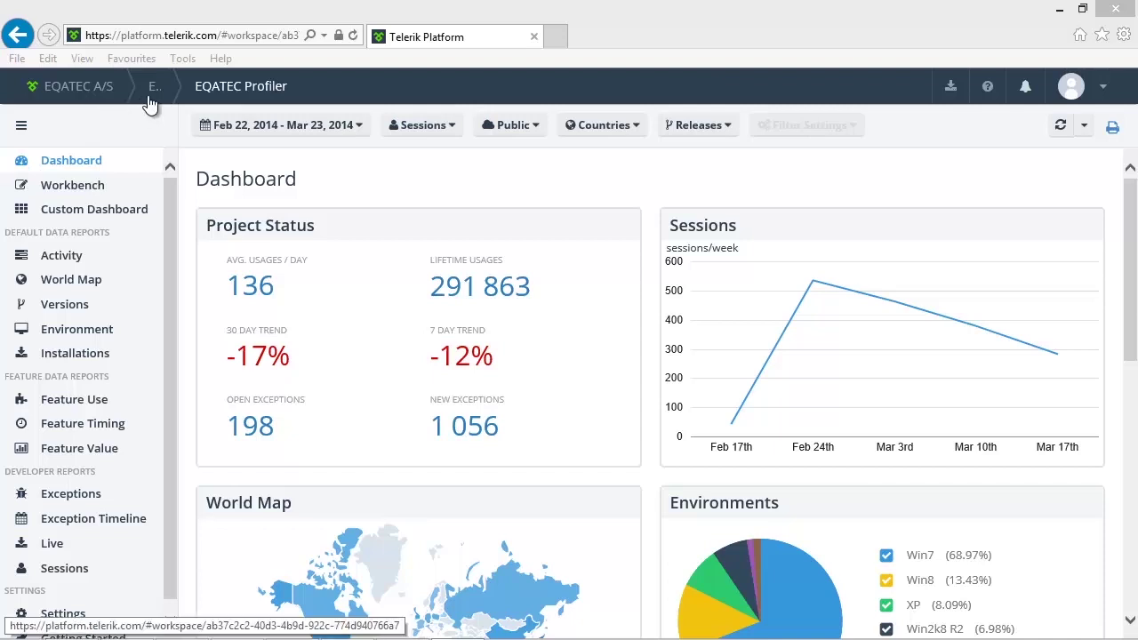
# - Refresh the dashboard so its data extends through Mar 24, 2014
pyautogui.click(228, 93)
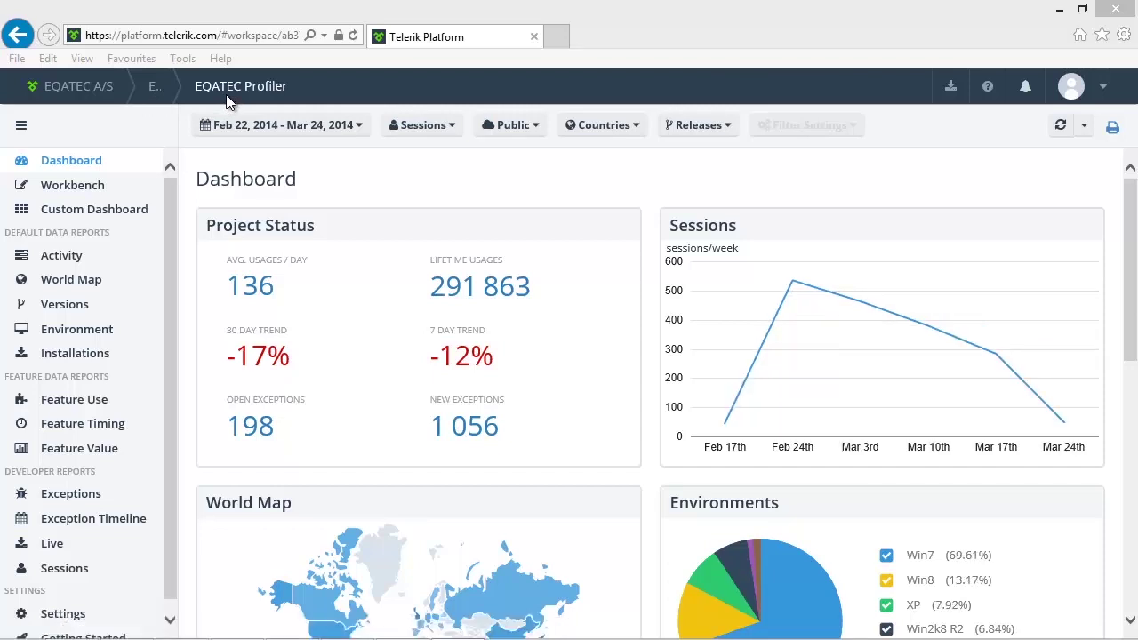
# - In the Environment report, set a rolling one-year date range grouped by month
pyautogui.click(86, 340)
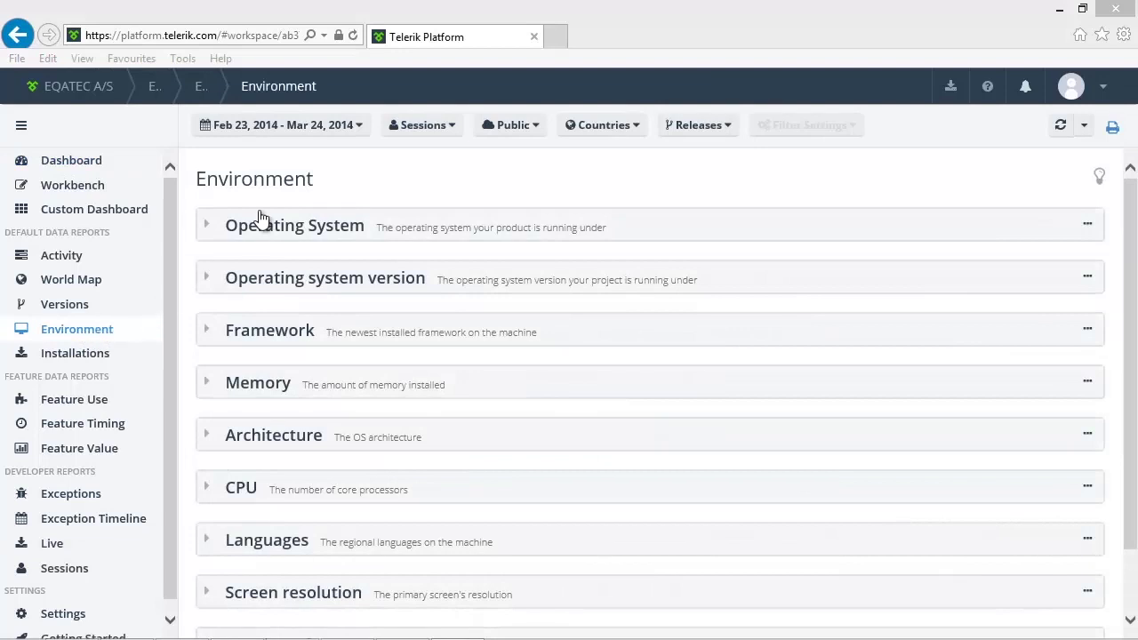
pyautogui.click(287, 125)
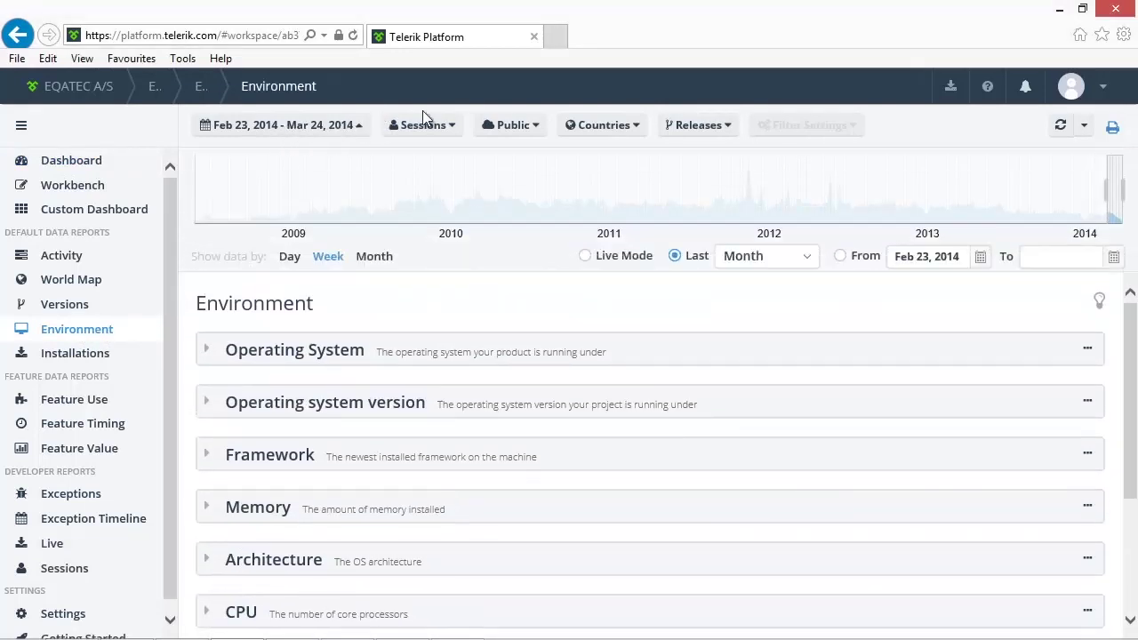
pyautogui.moveTo(1106, 190)
pyautogui.mouseDown()
pyautogui.moveTo(933, 190)
pyautogui.moveTo(1024, 186)
pyautogui.mouseUp()
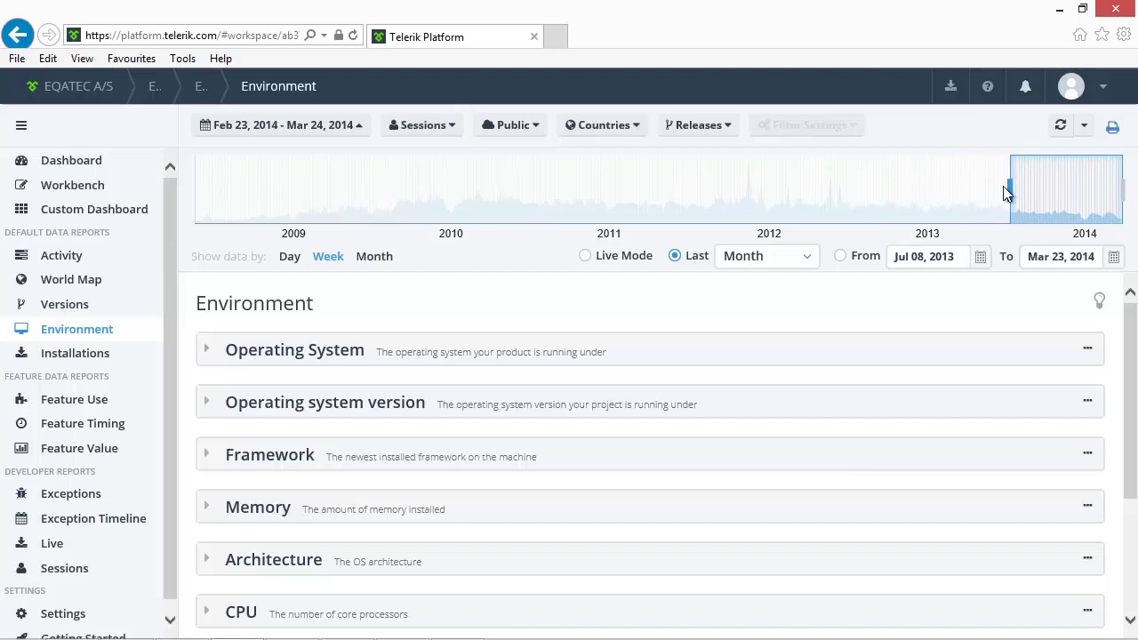
pyautogui.moveTo(1024, 186); pyautogui.dragTo(1005, 186)
pyautogui.click(676, 256)
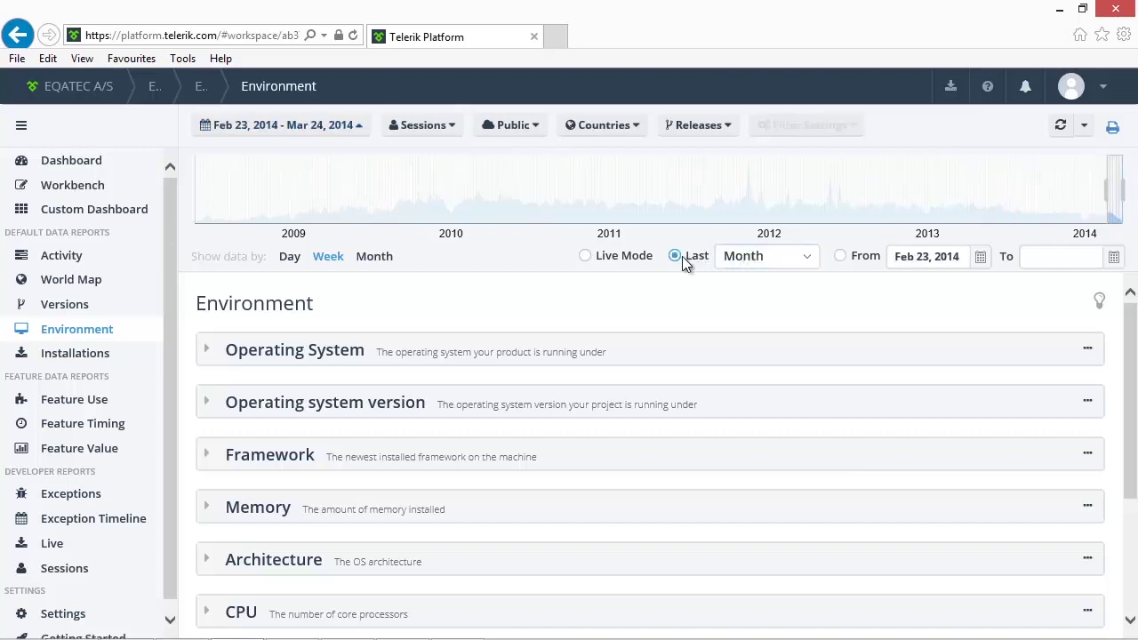
pyautogui.click(809, 260)
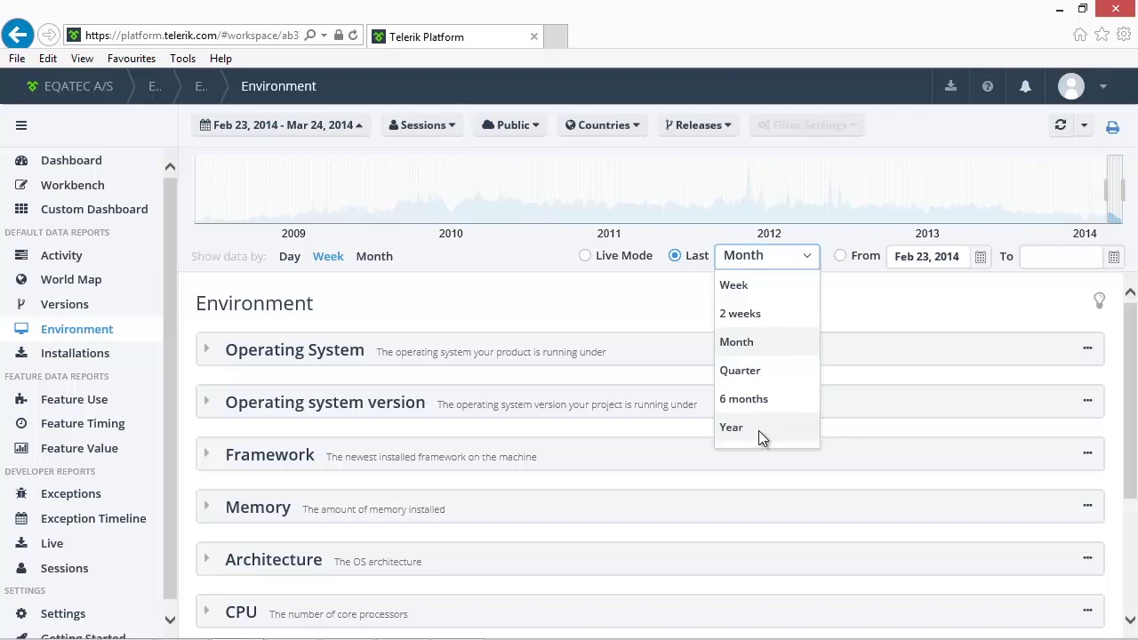
pyautogui.click(757, 430)
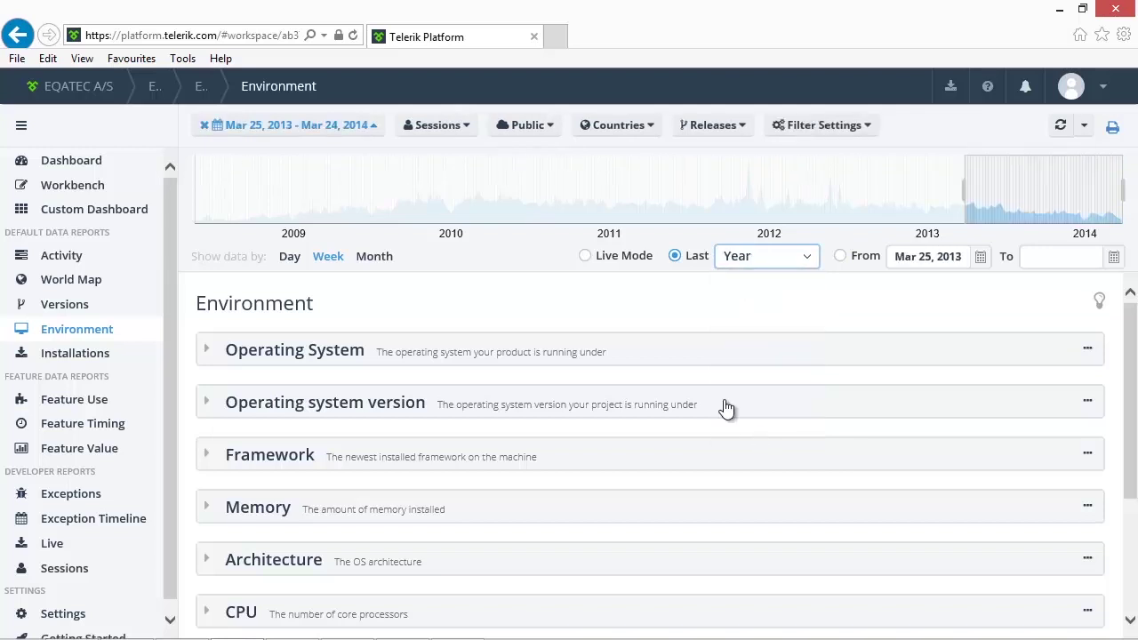
pyautogui.click(369, 262)
# - Count individual daily users instead of sessions
pyautogui.click(431, 129)
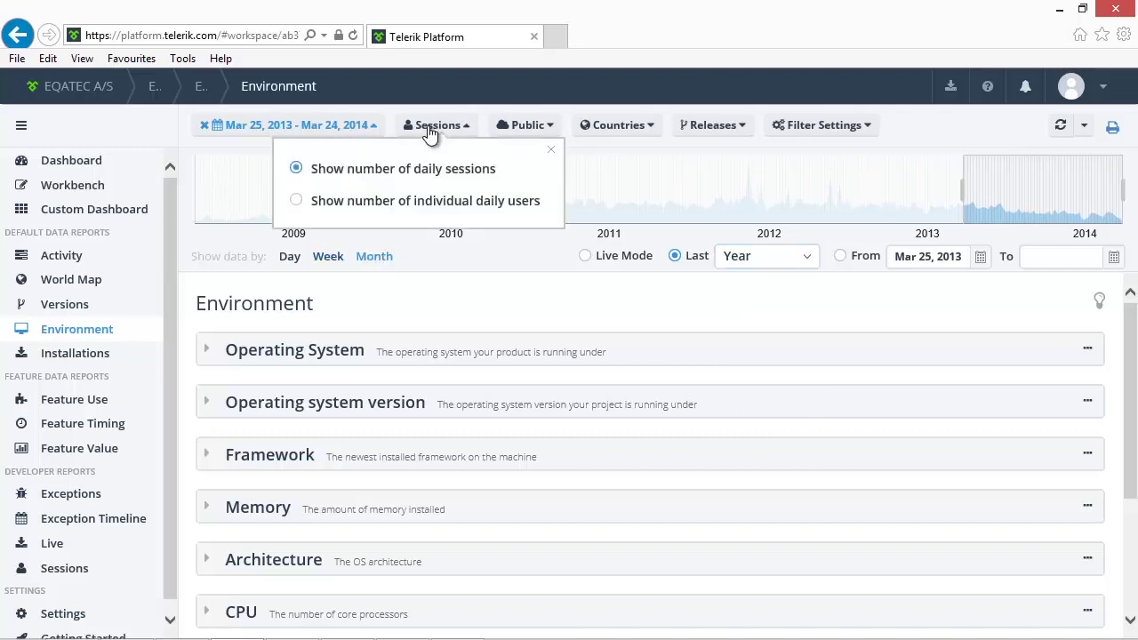
pyautogui.click(296, 203)
pyautogui.click(475, 318)
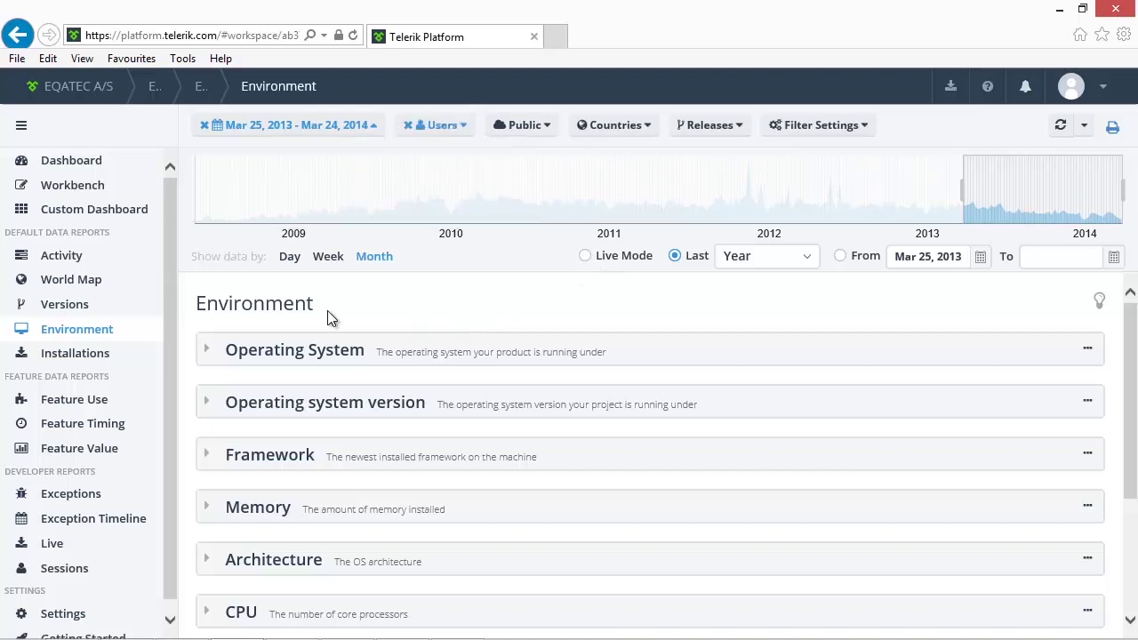
# - Hide the timeline, expand the Operating System breakdown, and review the Others group's minor systems
pyautogui.click(378, 131)
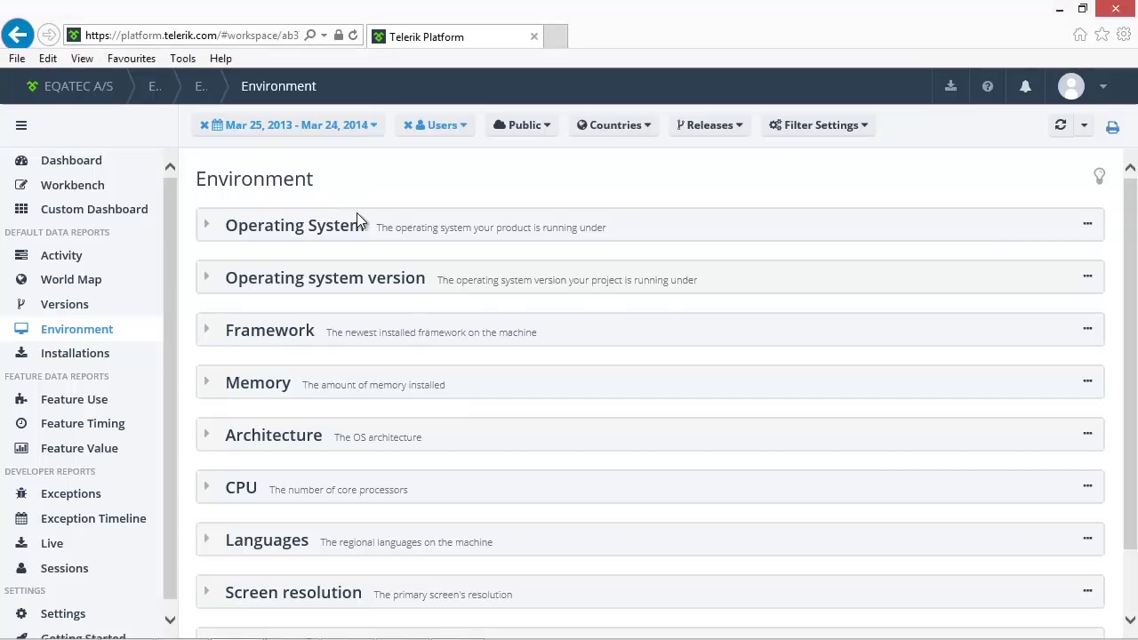
pyautogui.click(206, 230)
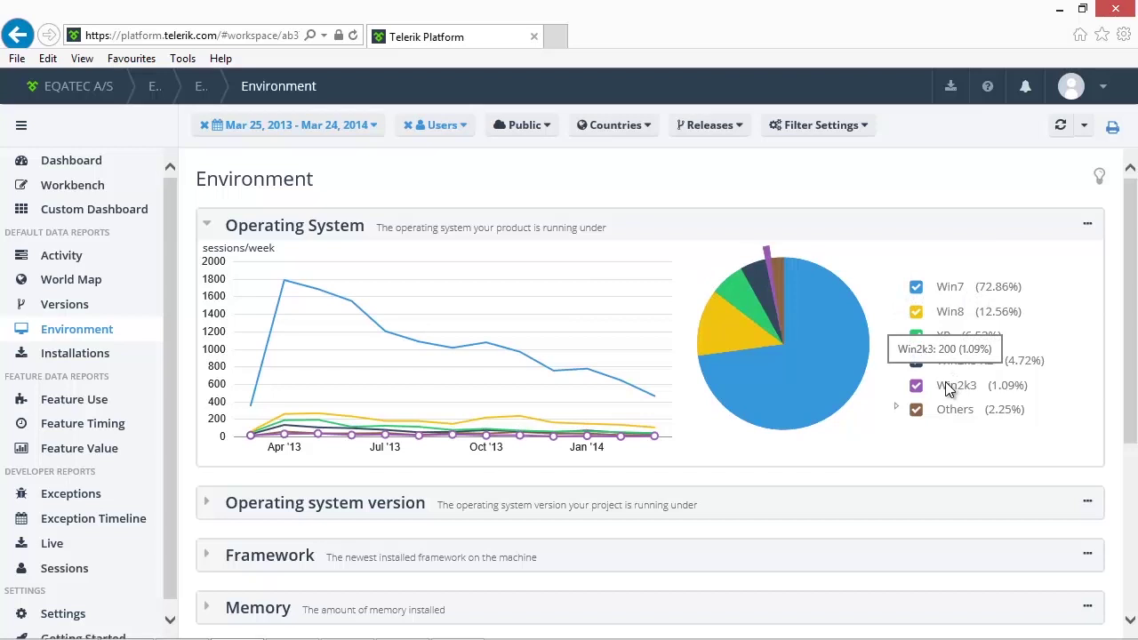
pyautogui.click(896, 409)
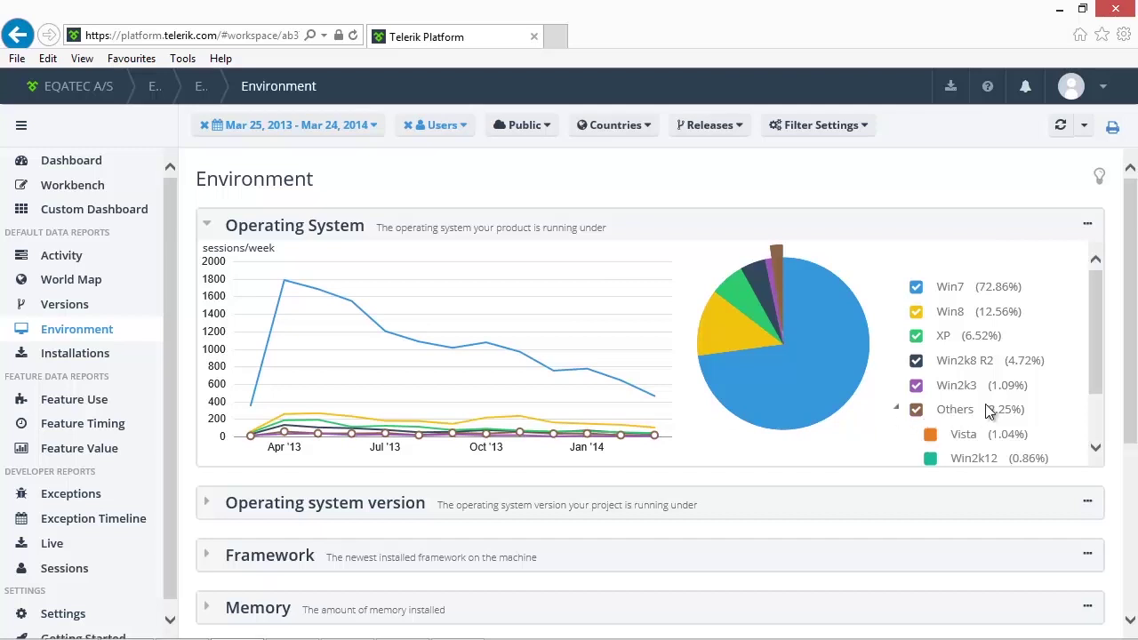
pyautogui.scroll(-2, 1091, 367)
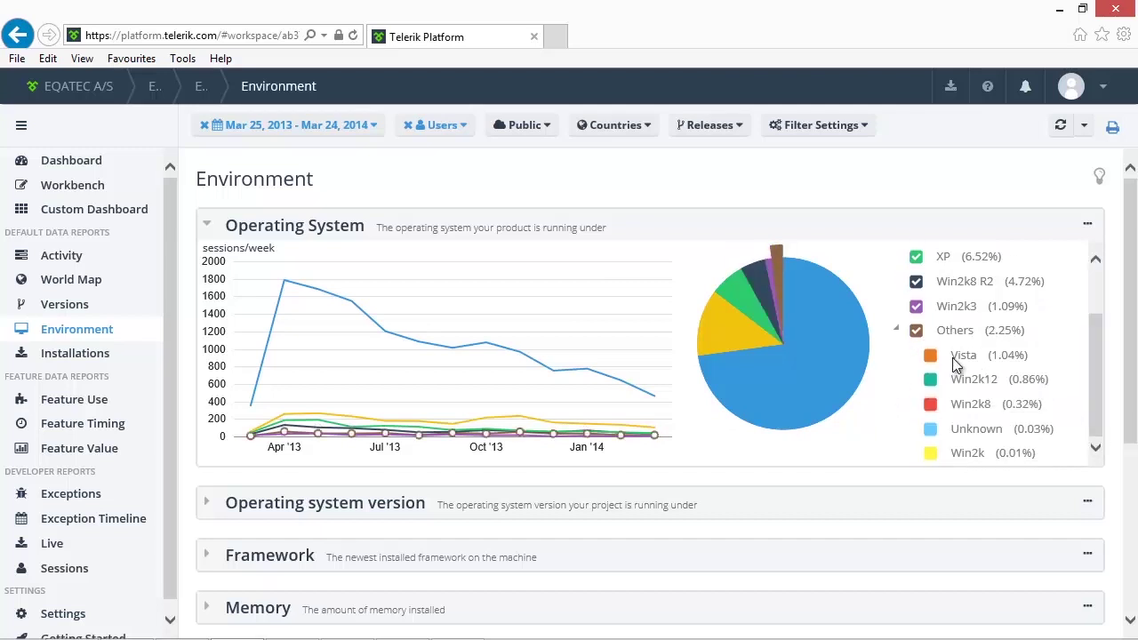
pyautogui.click(896, 328)
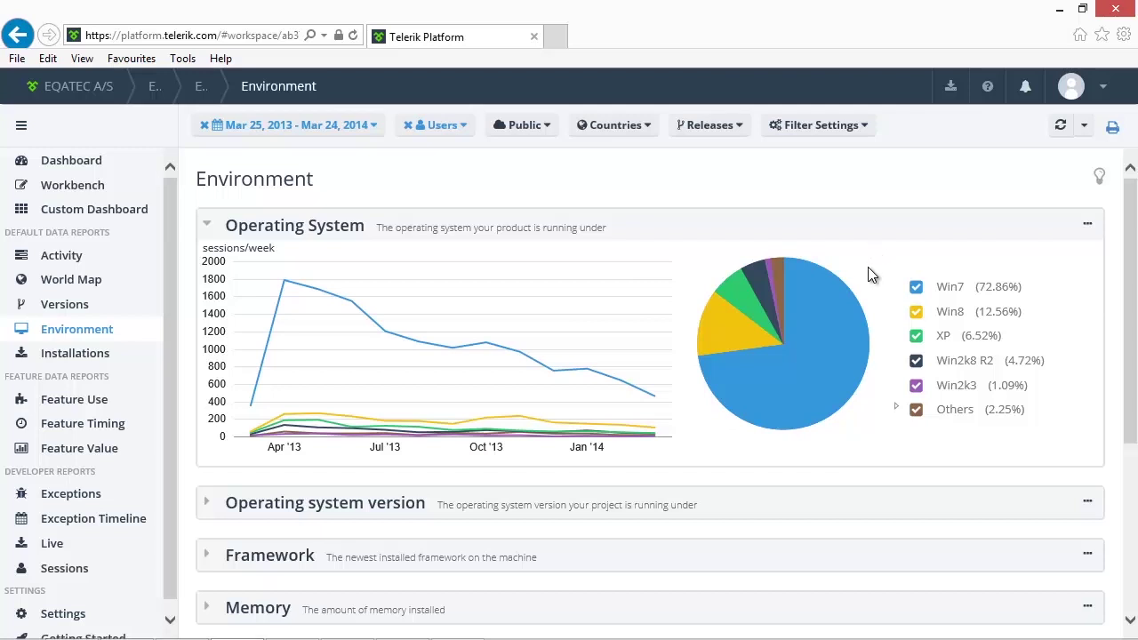
# - Expand the OS version, Framework, Memory and Architecture sections, showing 64bit at 81.22%
pyautogui.click(210, 507)
pyautogui.scroll(-1, 215, 476)
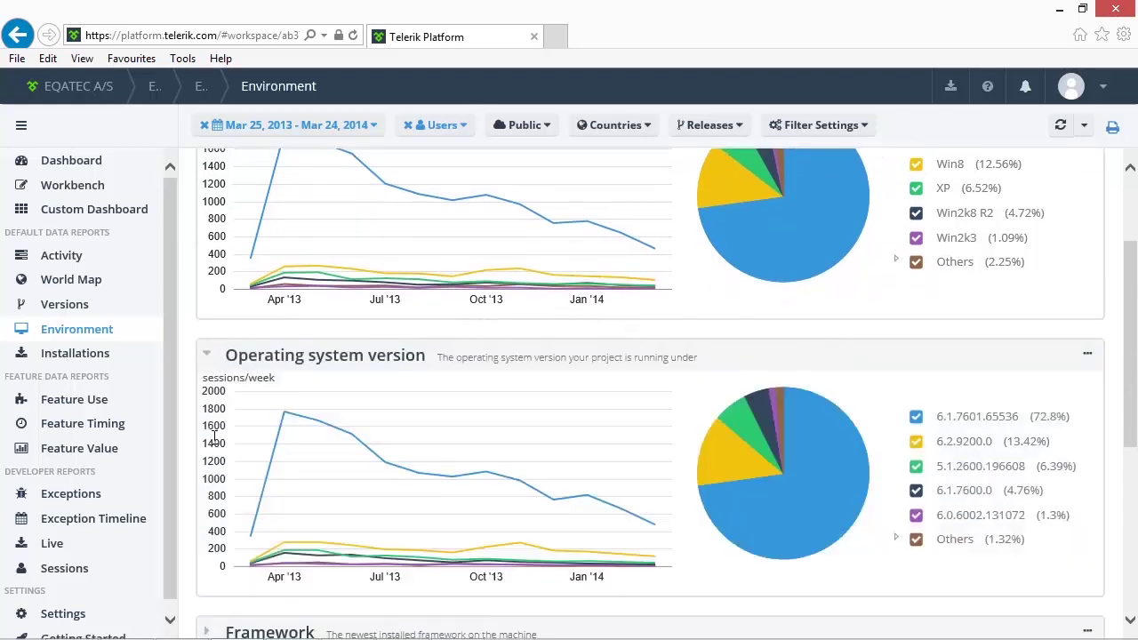
pyautogui.scroll(-2, 211, 444)
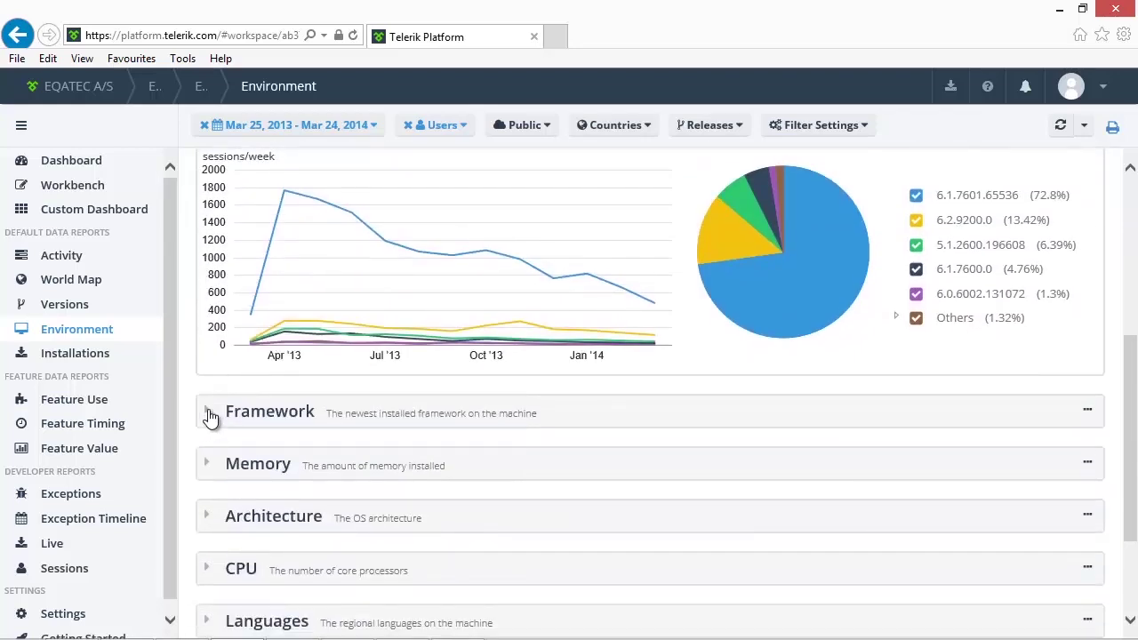
pyautogui.click(209, 413)
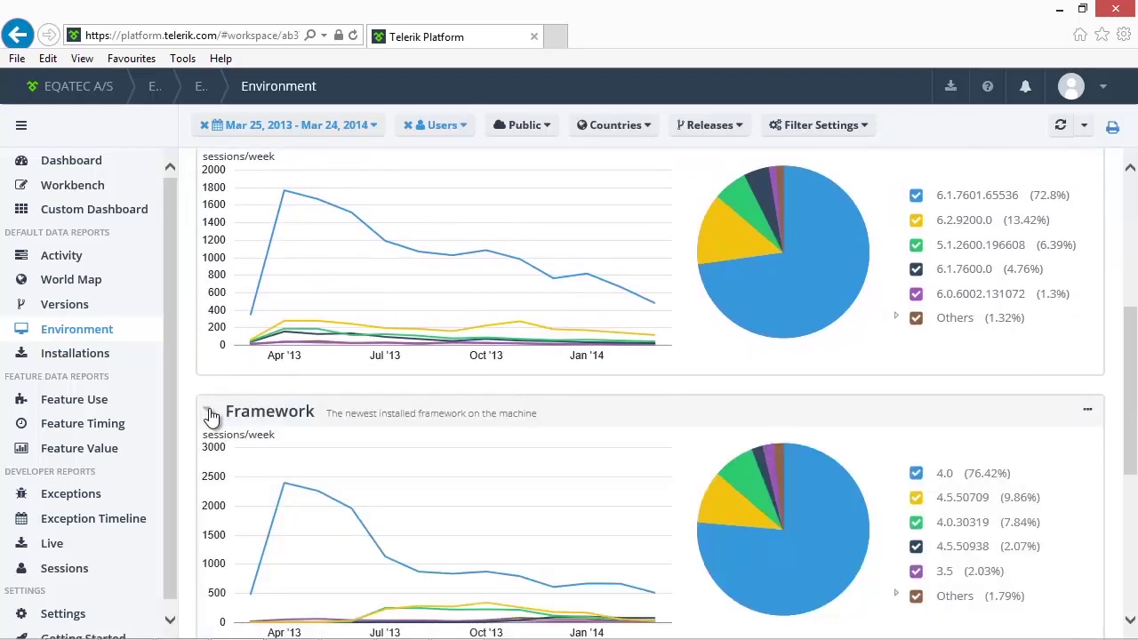
pyautogui.scroll(-1, 211, 409)
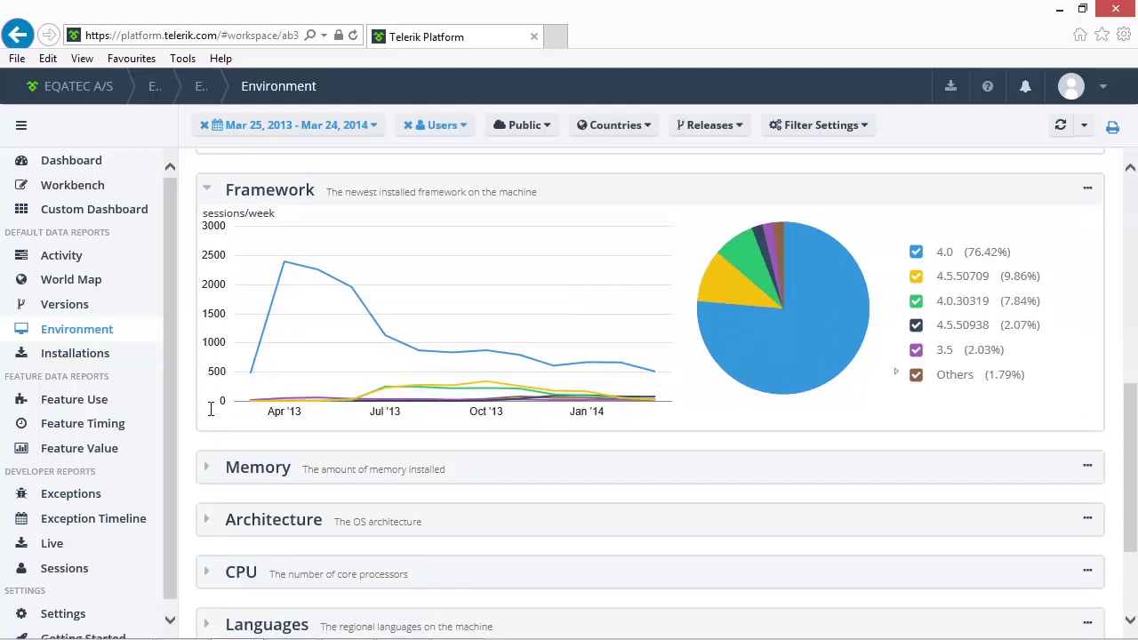
pyautogui.scroll(-1, 213, 416)
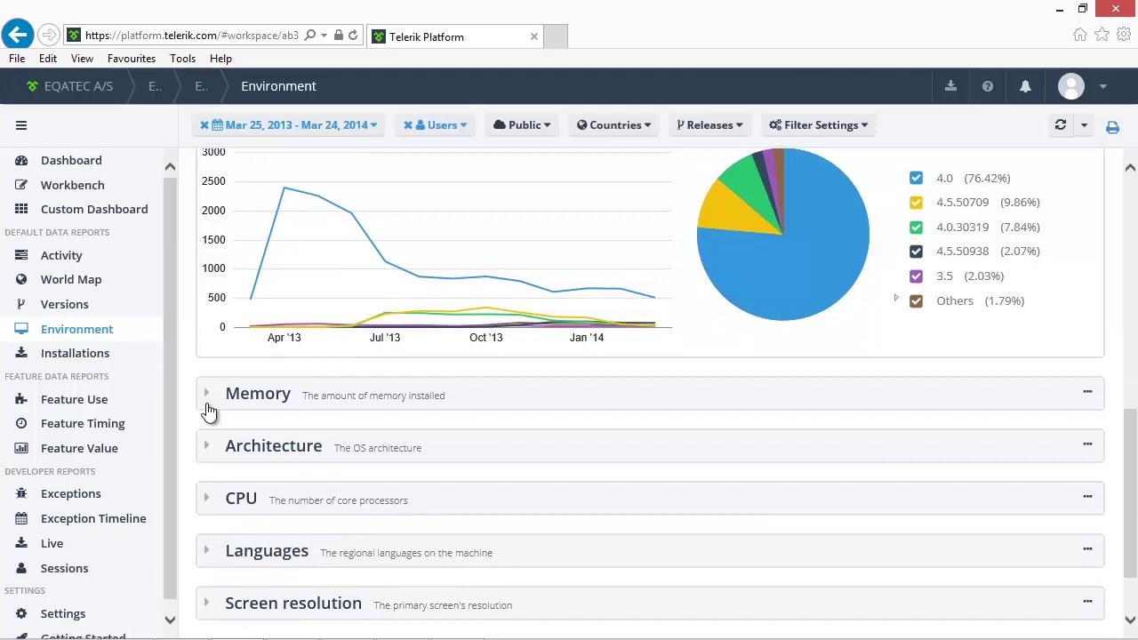
pyautogui.click(206, 397)
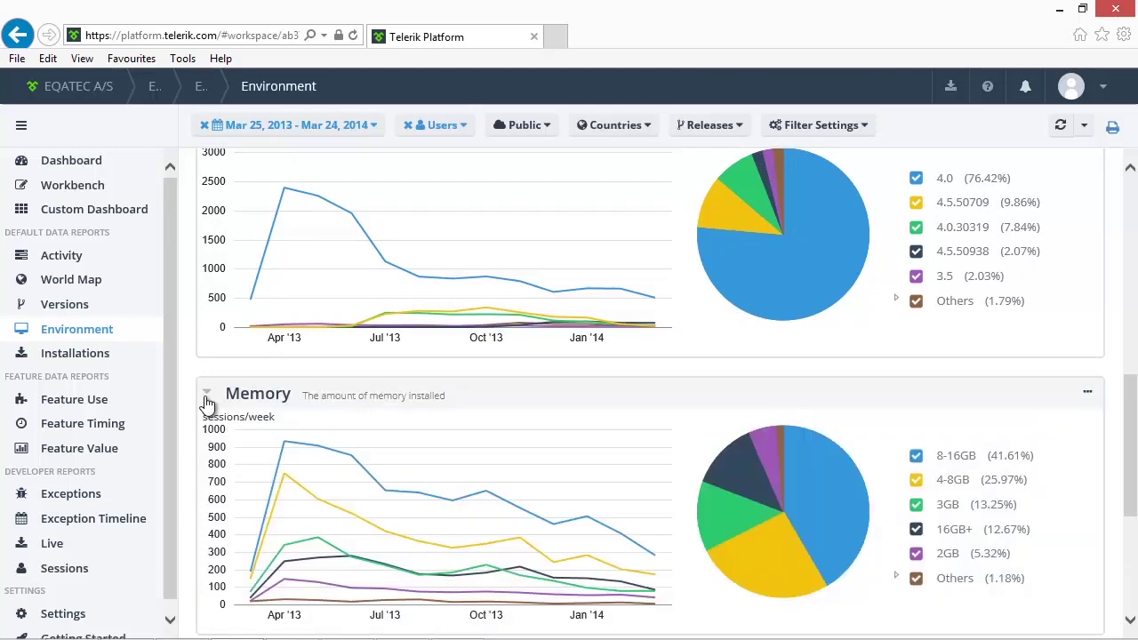
pyautogui.scroll(-2, 206, 402)
pyautogui.scroll(-2, 208, 400)
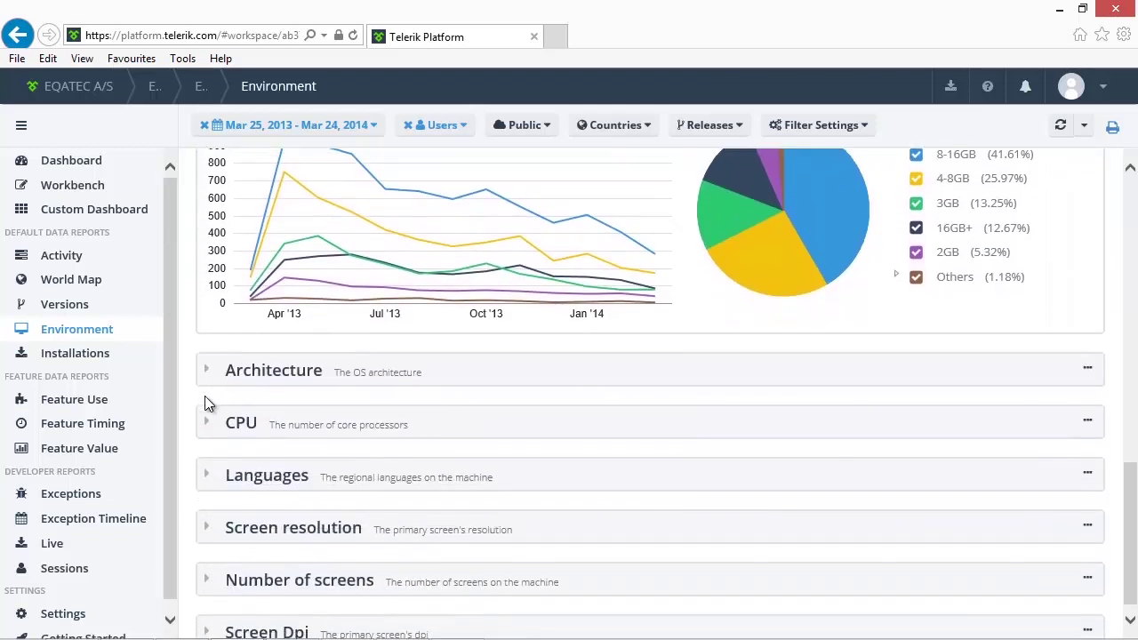
pyautogui.click(207, 359)
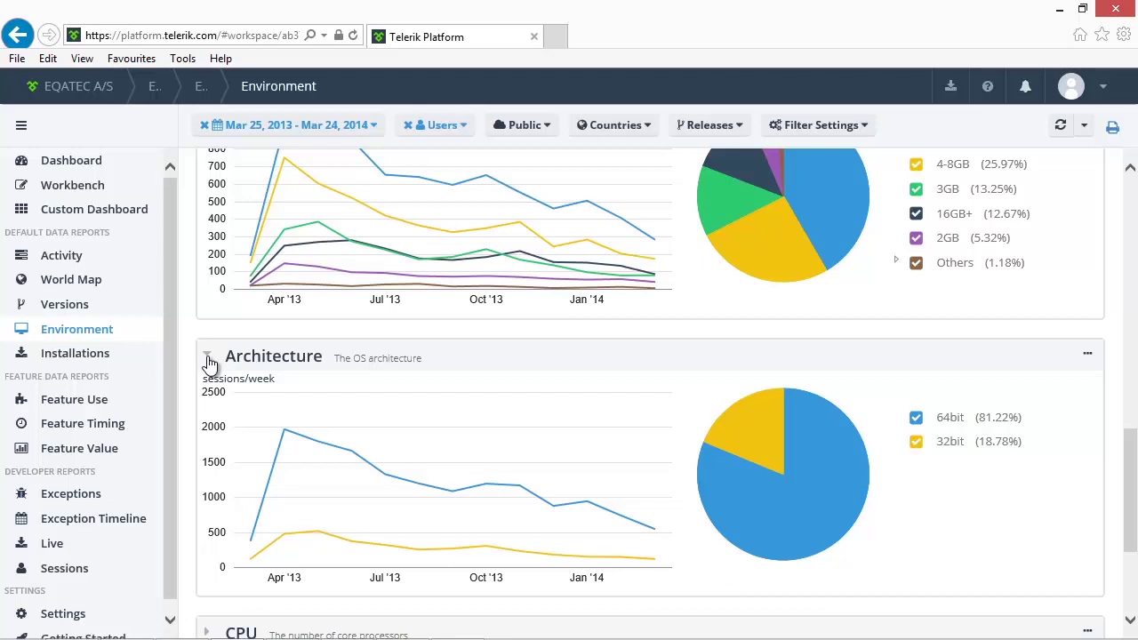
# - Expand the CPU and Languages breakdowns to show their charts
pyautogui.scroll(-3, 214, 471)
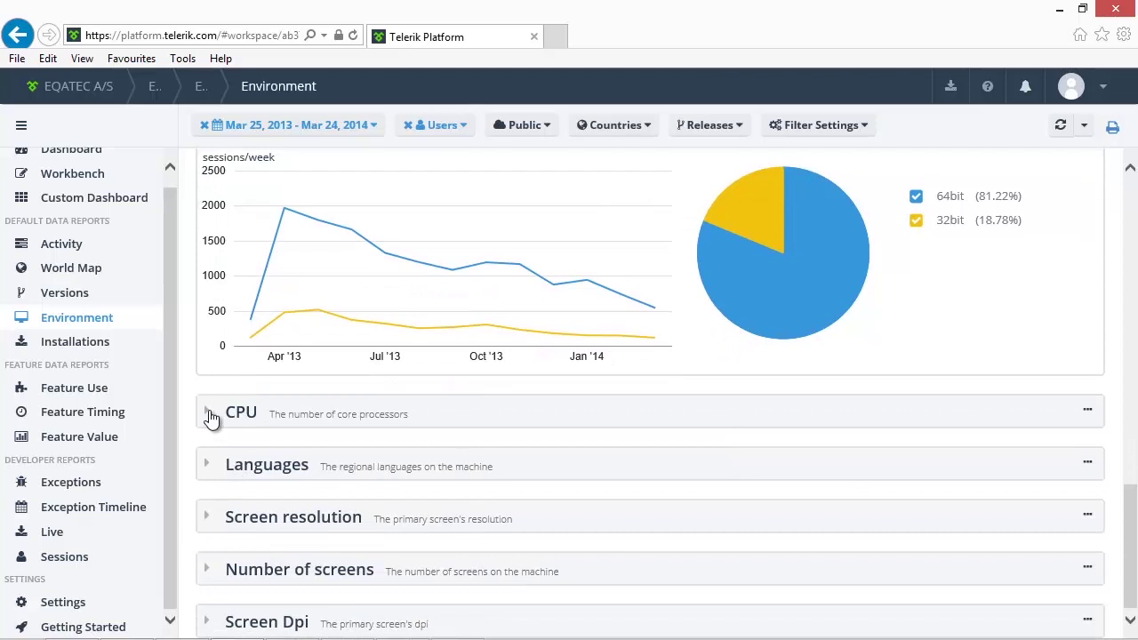
pyautogui.click(208, 414)
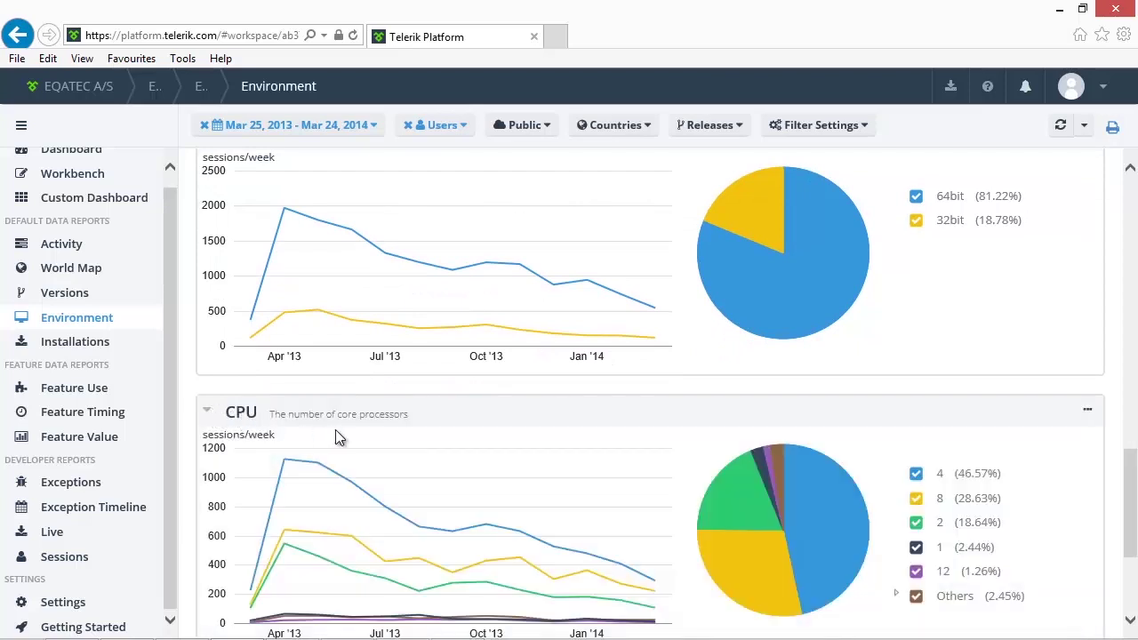
pyautogui.scroll(-2, 335, 429)
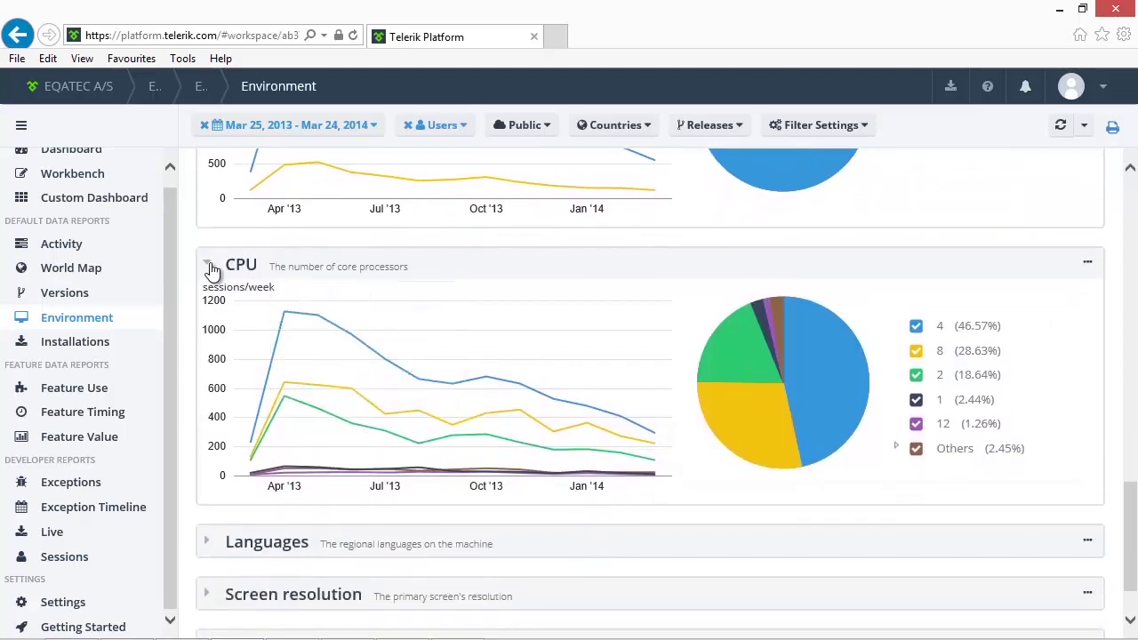
pyautogui.scroll(-1, 221, 293)
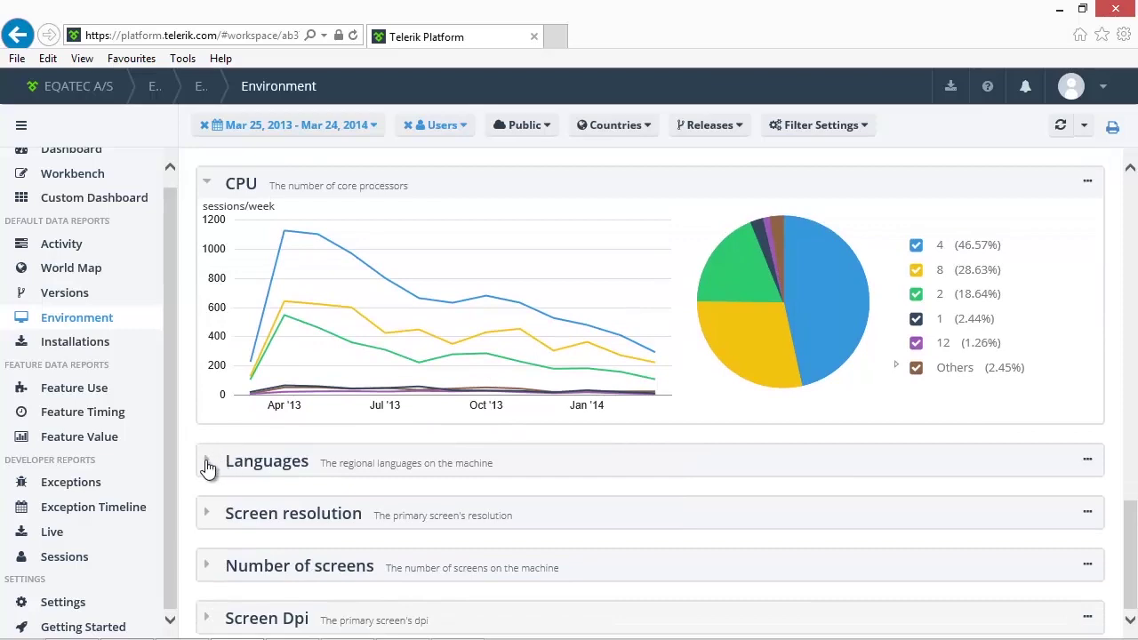
pyautogui.click(207, 460)
# - Expand the Screen resolution and Number of screens breakdowns, then return to the report top
pyautogui.scroll(-3, 250, 444)
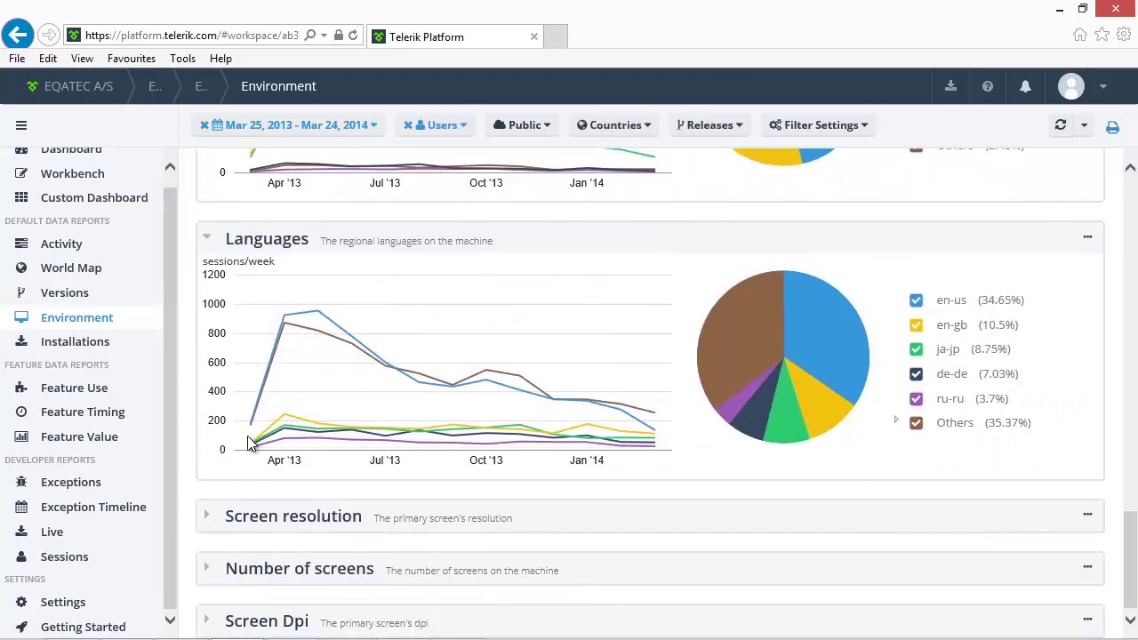
pyautogui.click(213, 517)
pyautogui.scroll(-1, 243, 481)
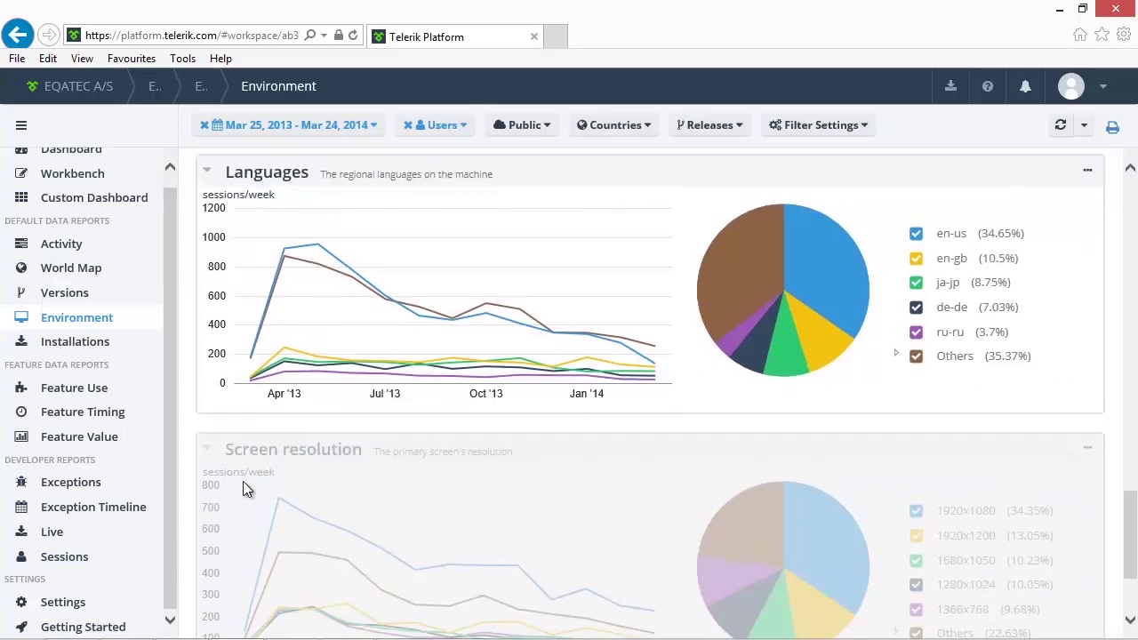
pyautogui.scroll(-2, 243, 476)
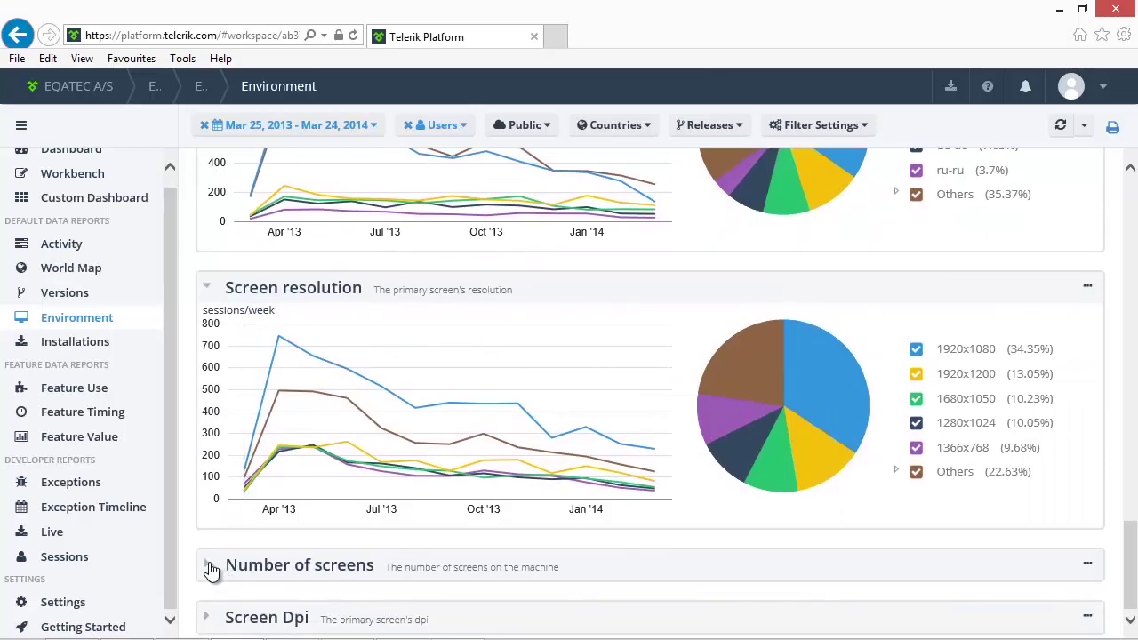
pyautogui.click(212, 567)
pyautogui.scroll(-3, 247, 514)
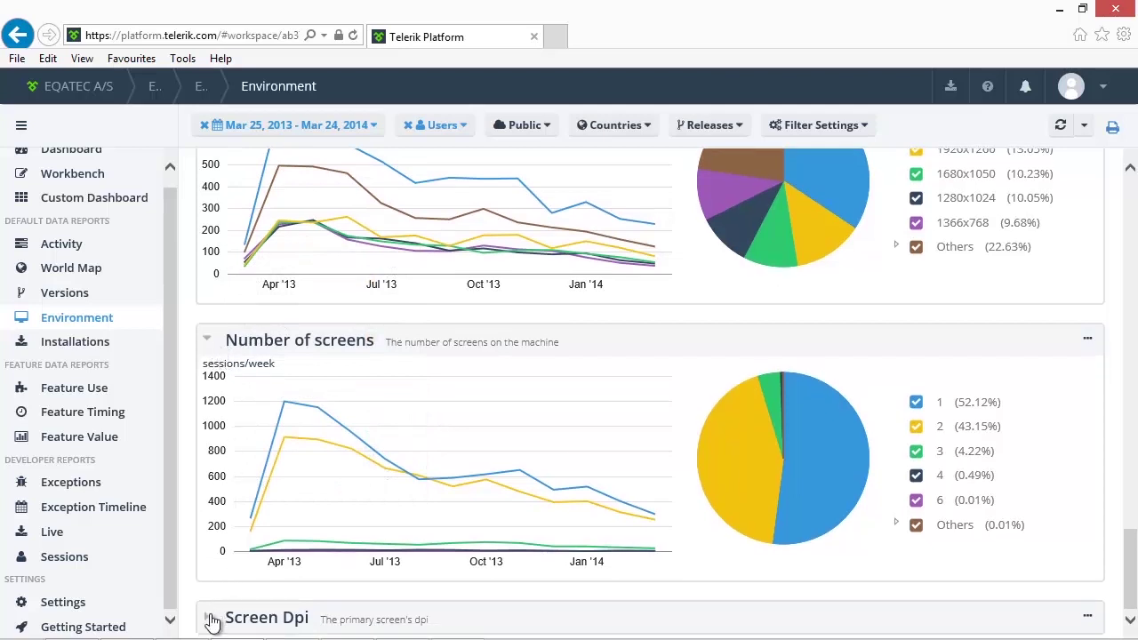
pyautogui.scroll(-3, 247, 429)
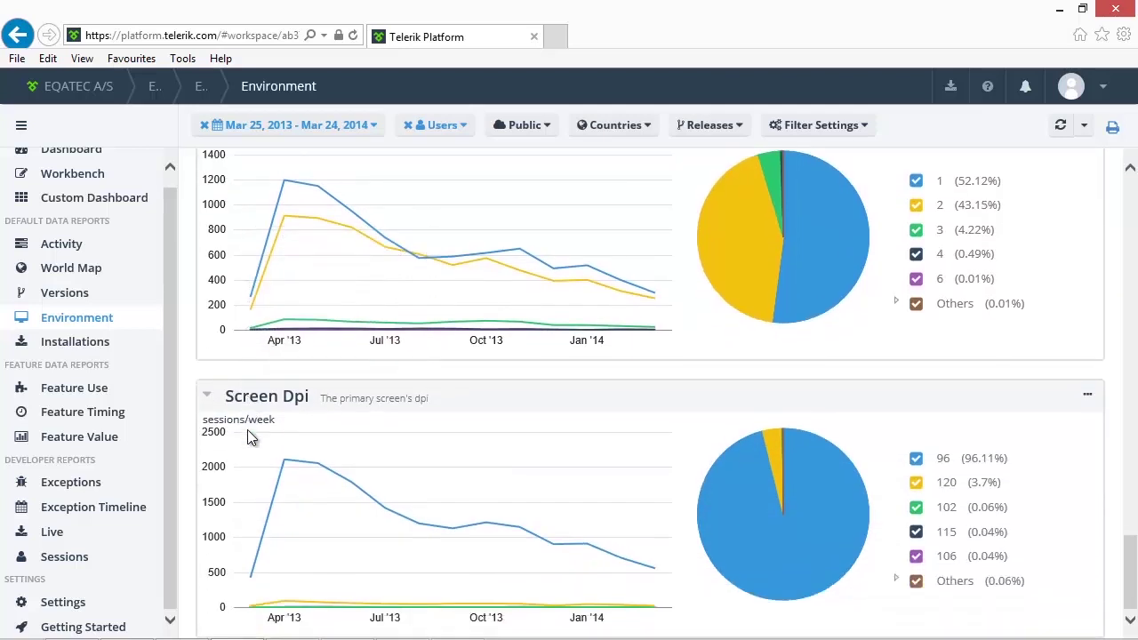
pyautogui.scroll(3, 224, 424)
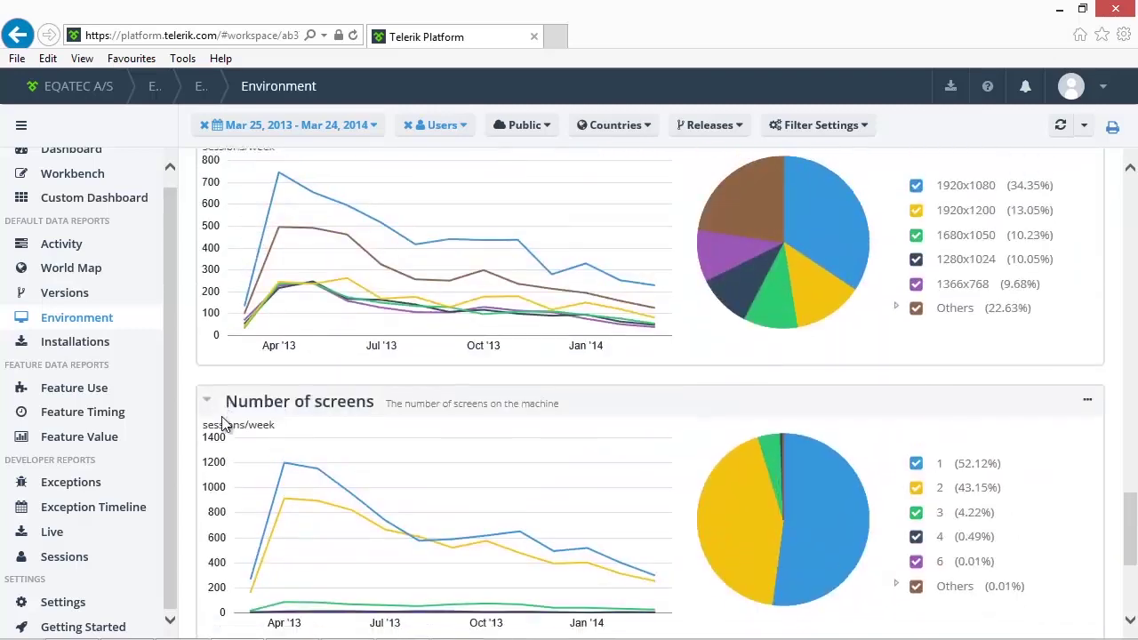
pyautogui.scroll(1, 302, 473)
pyautogui.scroll(10, 303, 473)
pyautogui.scroll(7, 302, 473)
pyautogui.scroll(5, 302, 472)
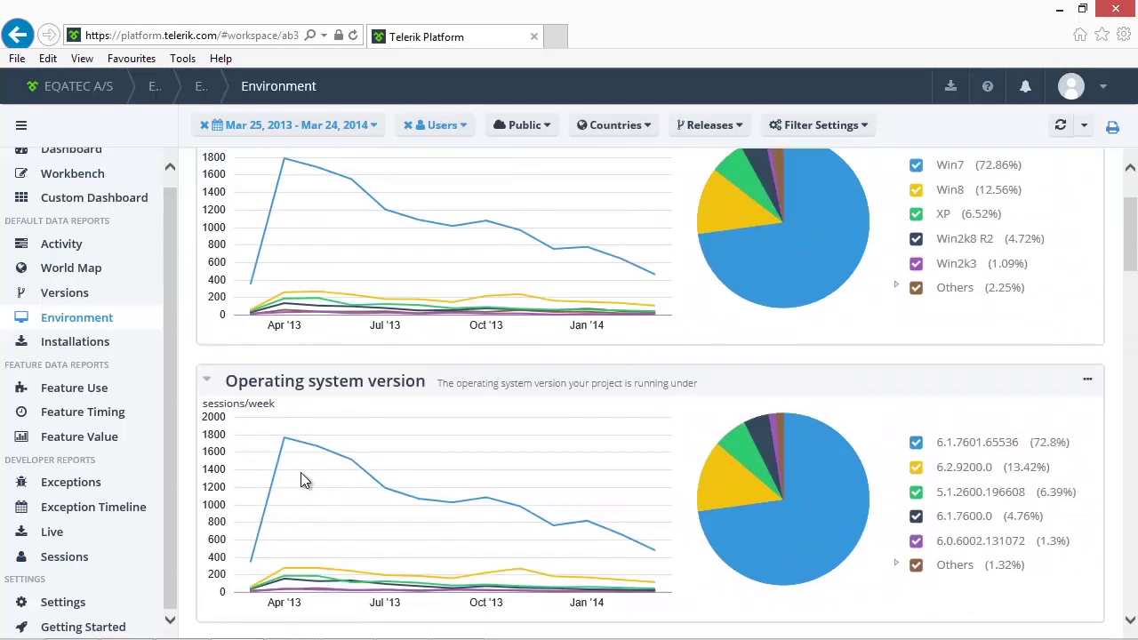
pyautogui.scroll(3, 301, 472)
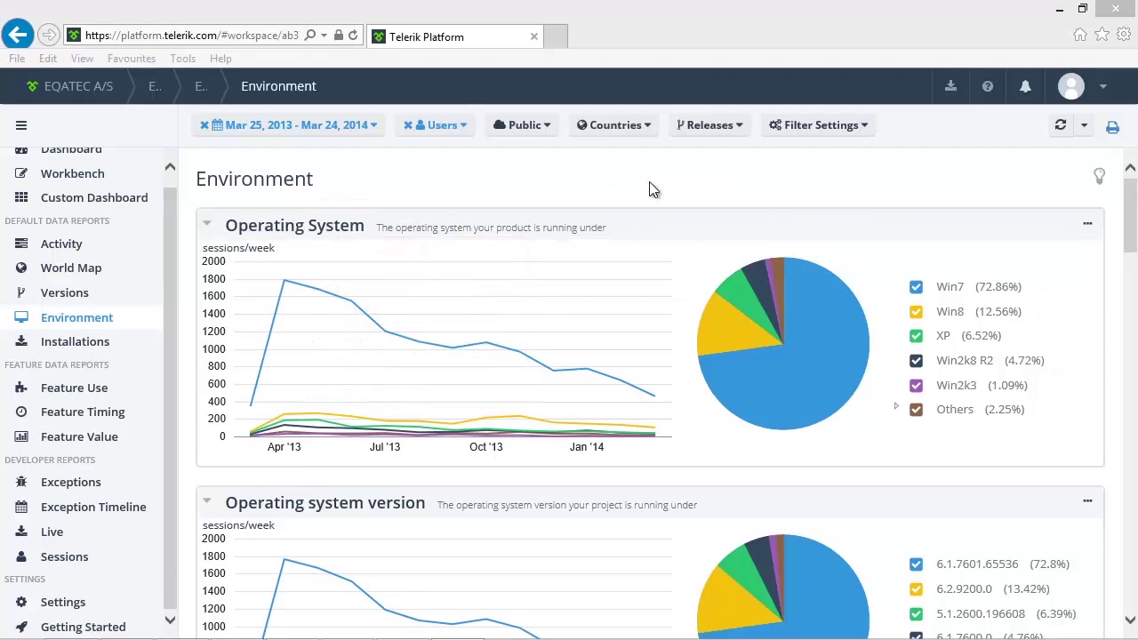
pyautogui.click(1087, 224)
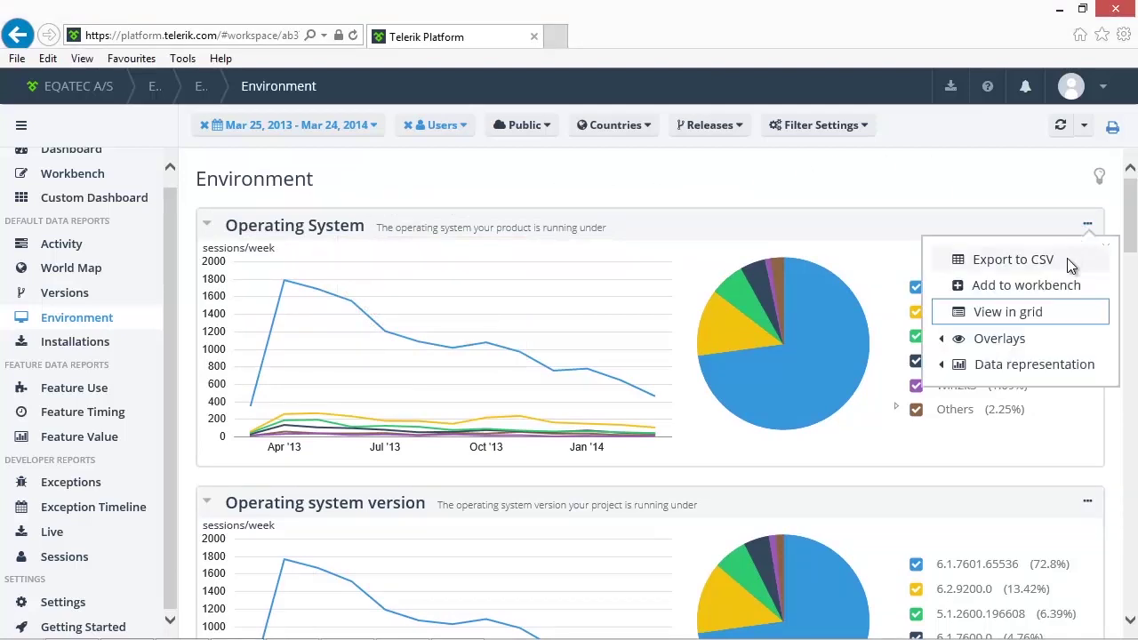
pyautogui.click(1046, 316)
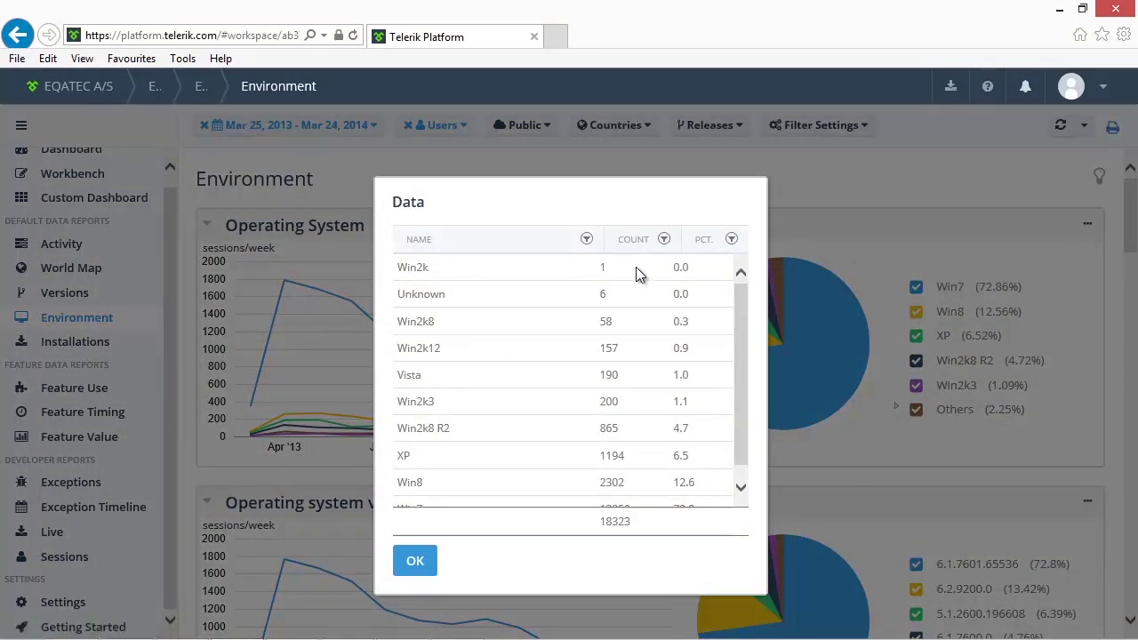
pyautogui.click(663, 240)
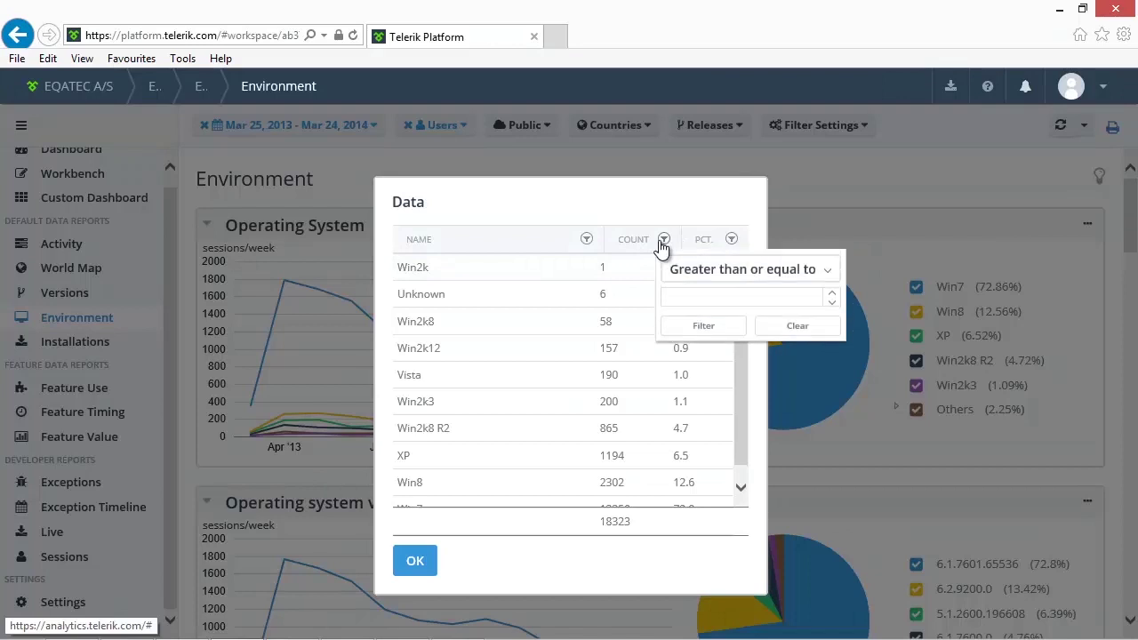
pyautogui.click(731, 313)
pyautogui.write('50')
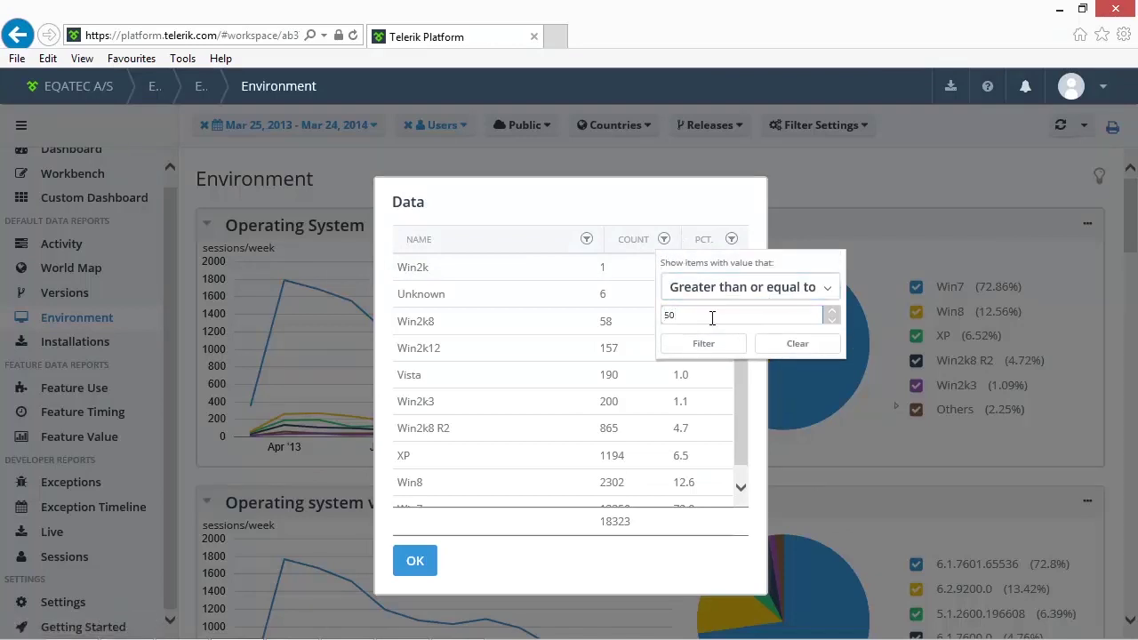
pyautogui.click(703, 343)
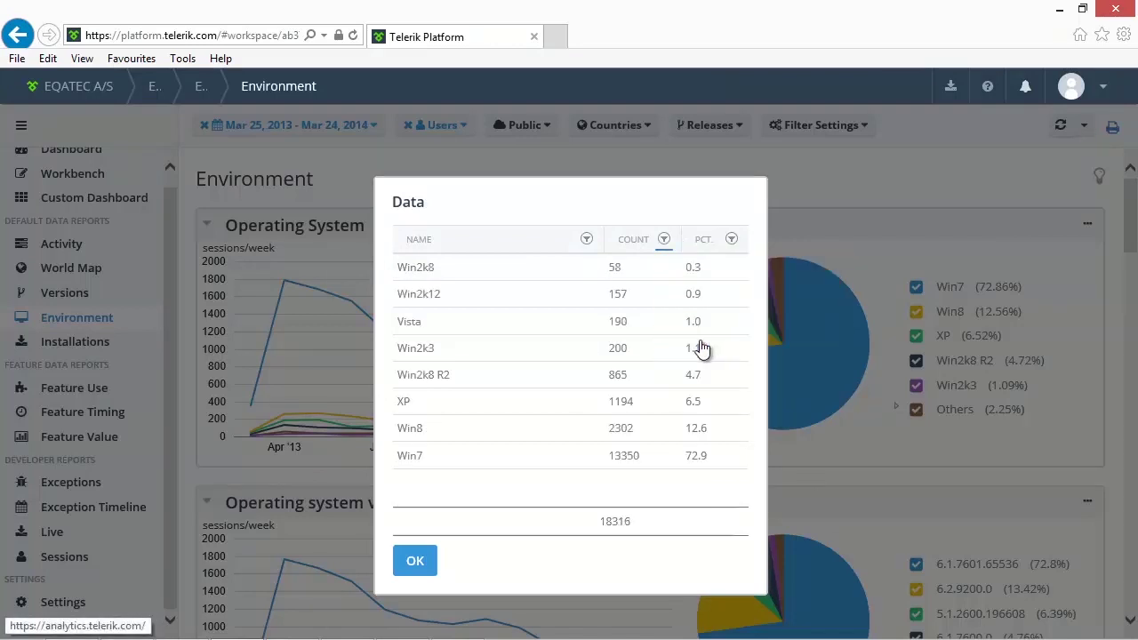
pyautogui.click(426, 560)
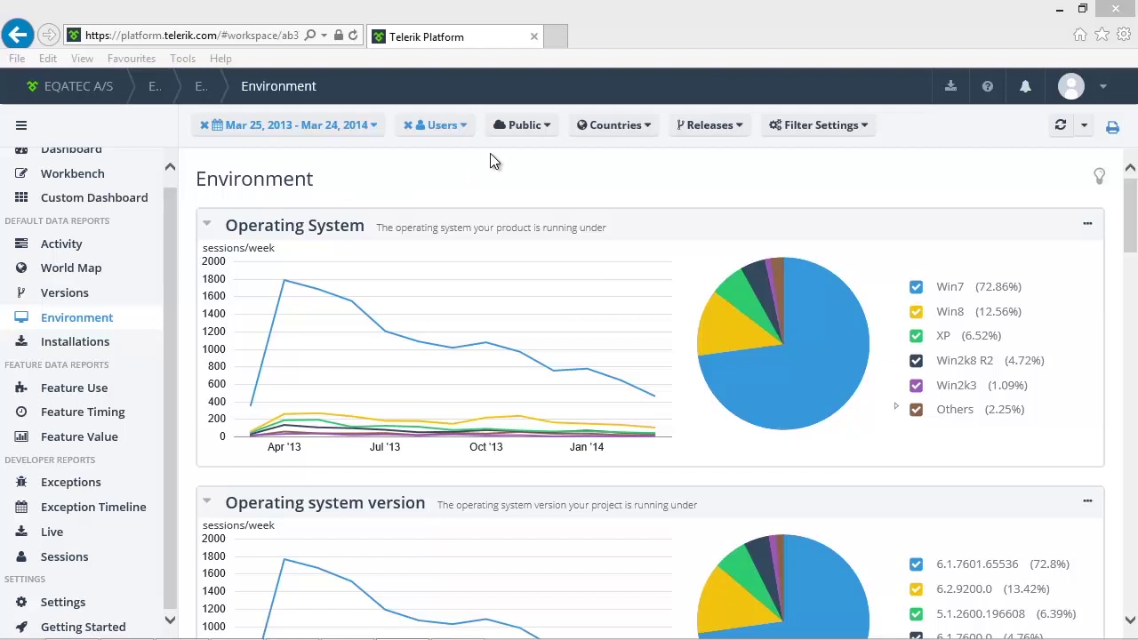
# - Filter the Environment report to release version 2.* using the Releases dropdown
pyautogui.click(689, 125)
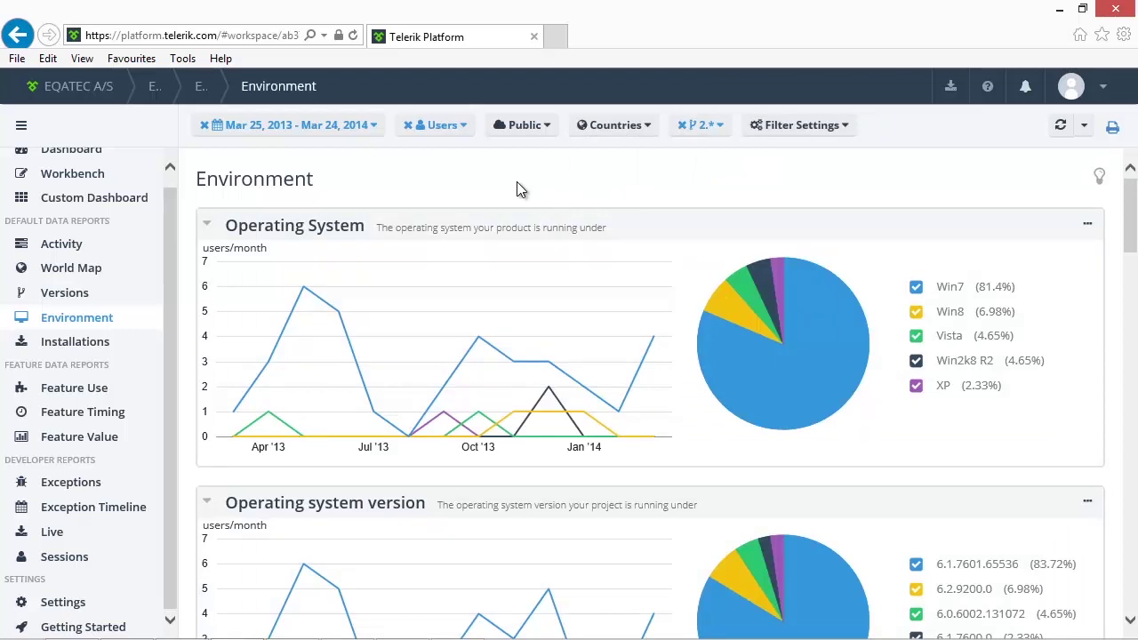
# - Add a Poland country filter, leaving Win7 at 100% of operating systems
pyautogui.click(596, 129)
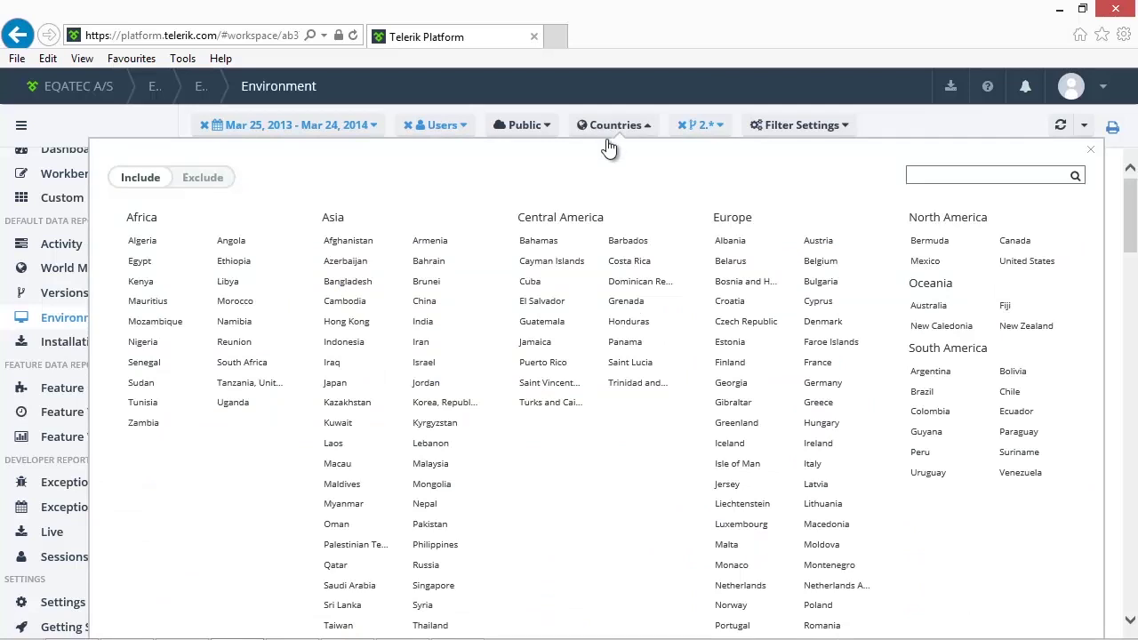
pyautogui.click(818, 607)
pyautogui.click(1091, 151)
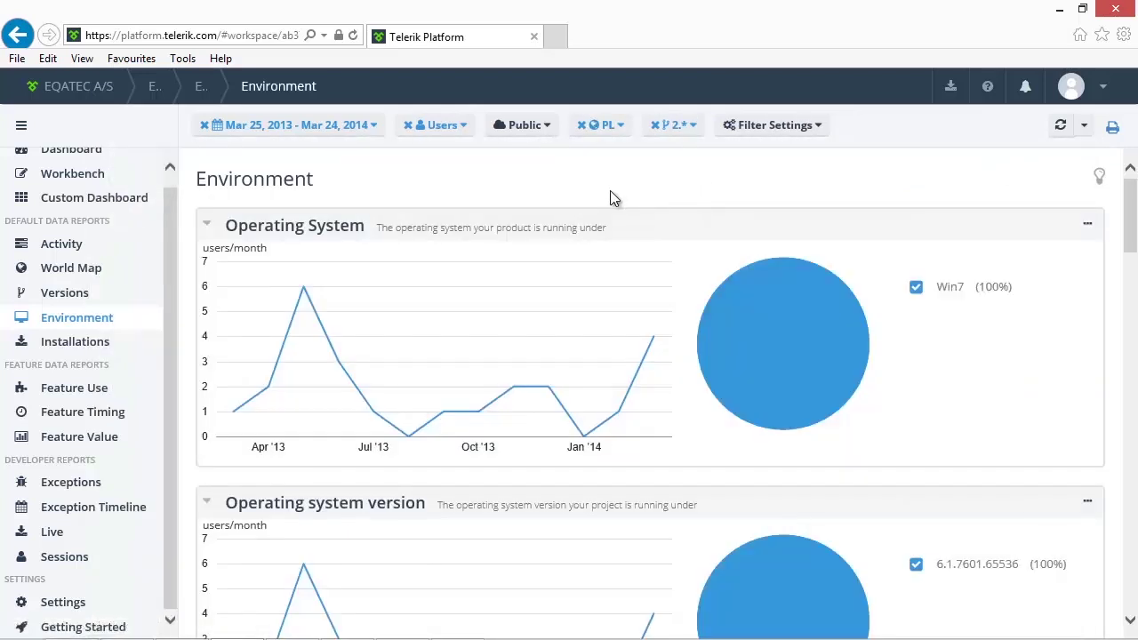